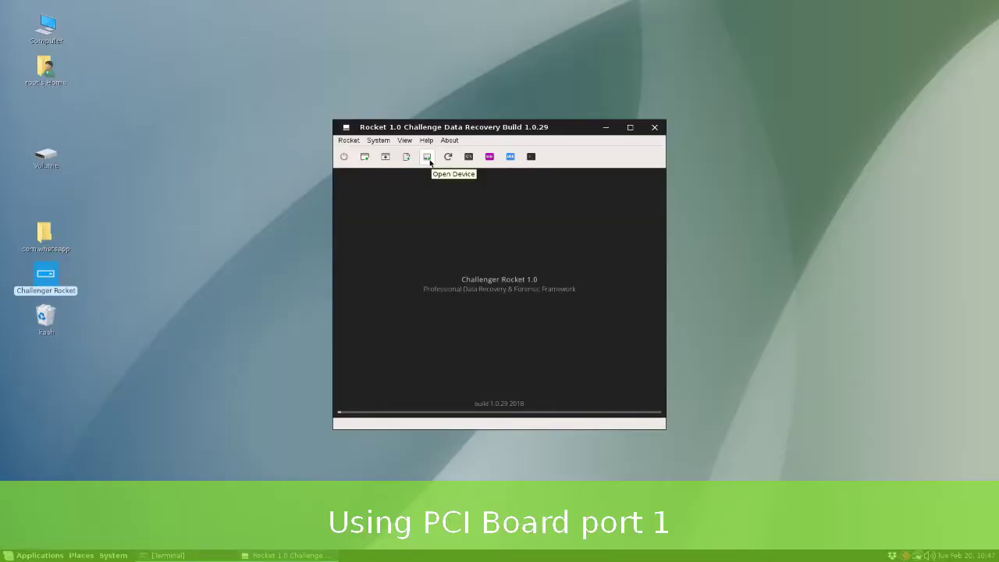
Open the ST1000LM024HN-M101MBB 931 GB drive and run a brief surface read test on it
click(428, 158)
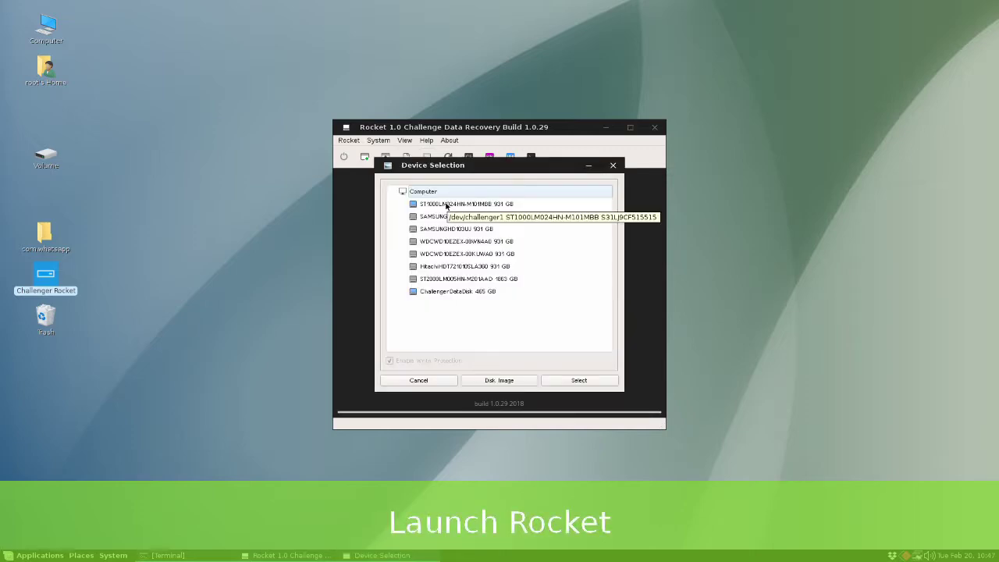
click(446, 205)
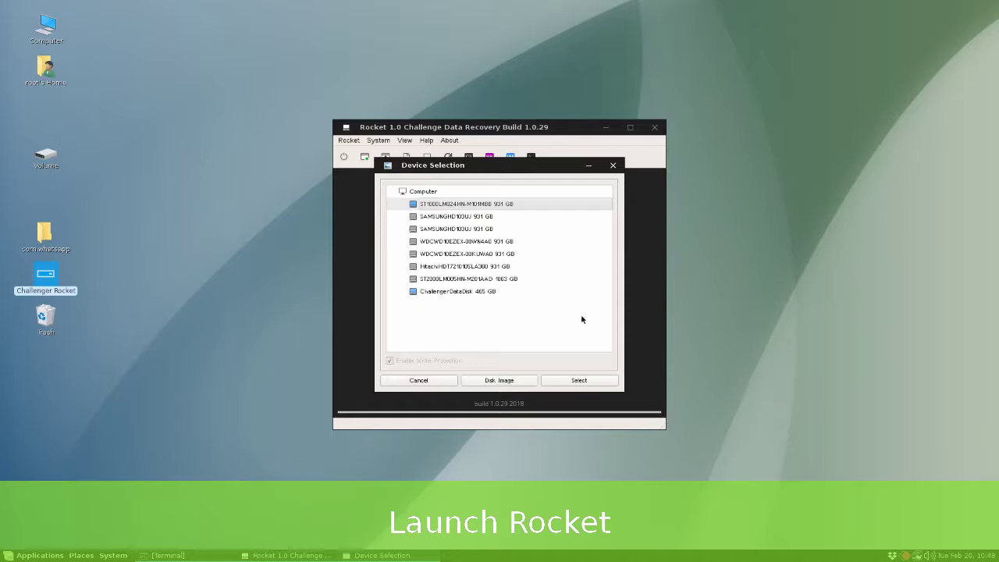
click(581, 380)
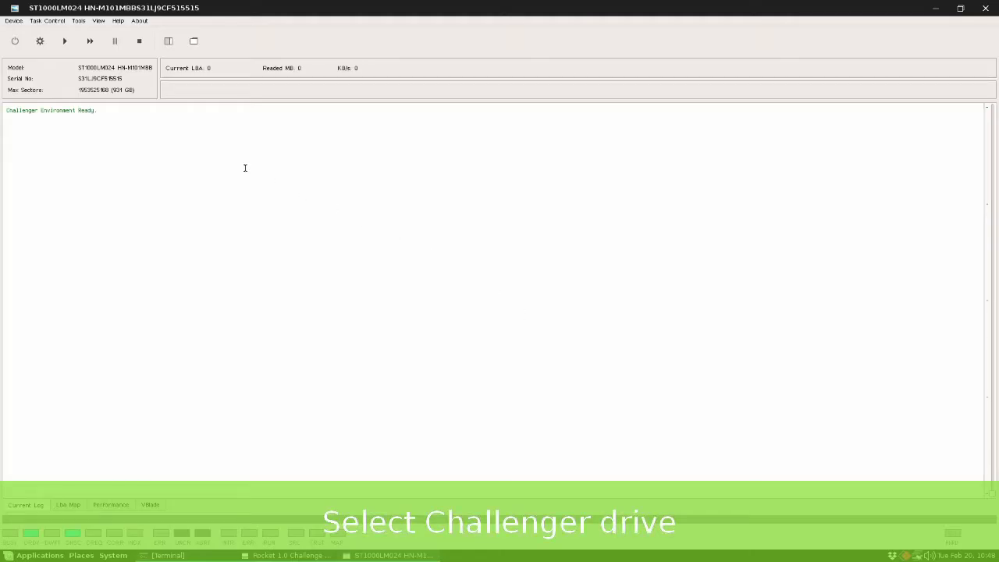
click(67, 42)
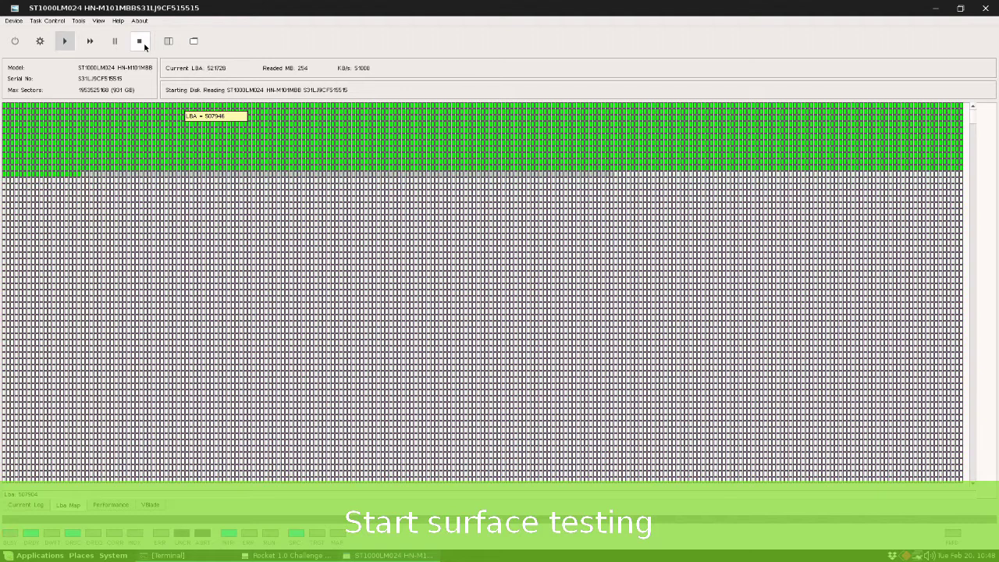
click(141, 43)
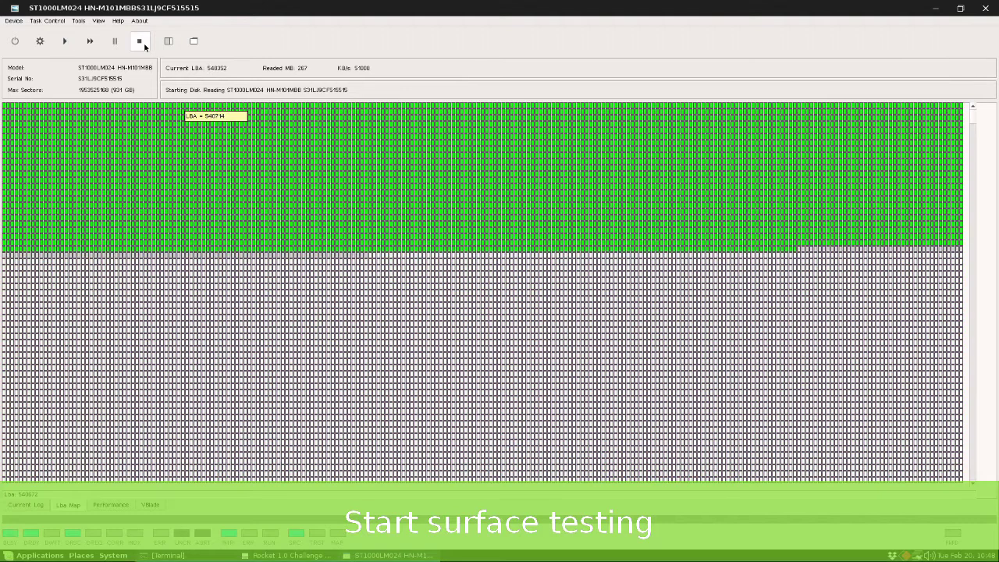
List the drive's partitions, open the NTFS partition starting at sector 2101248, and widen the File Name column
click(190, 42)
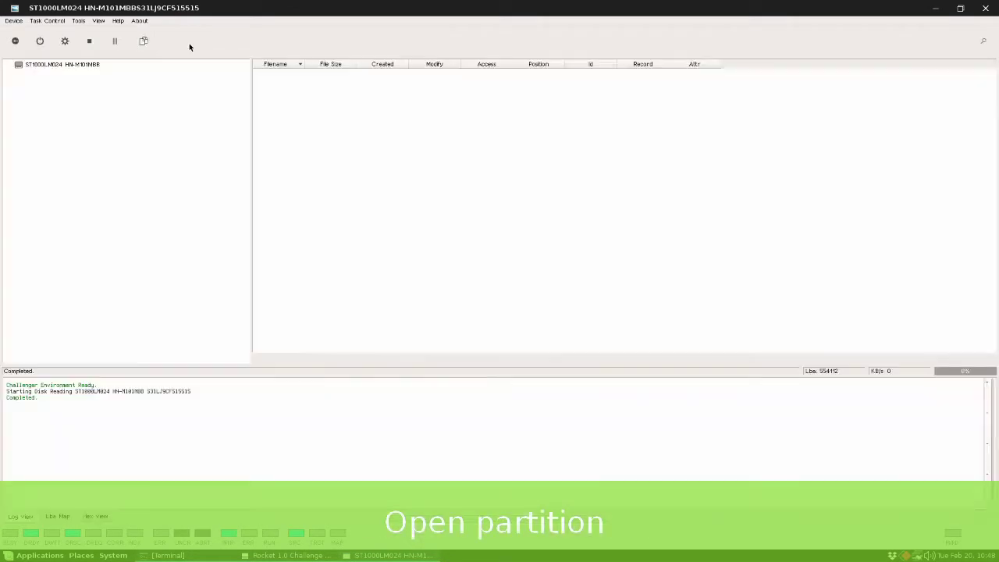
double_click(147, 65)
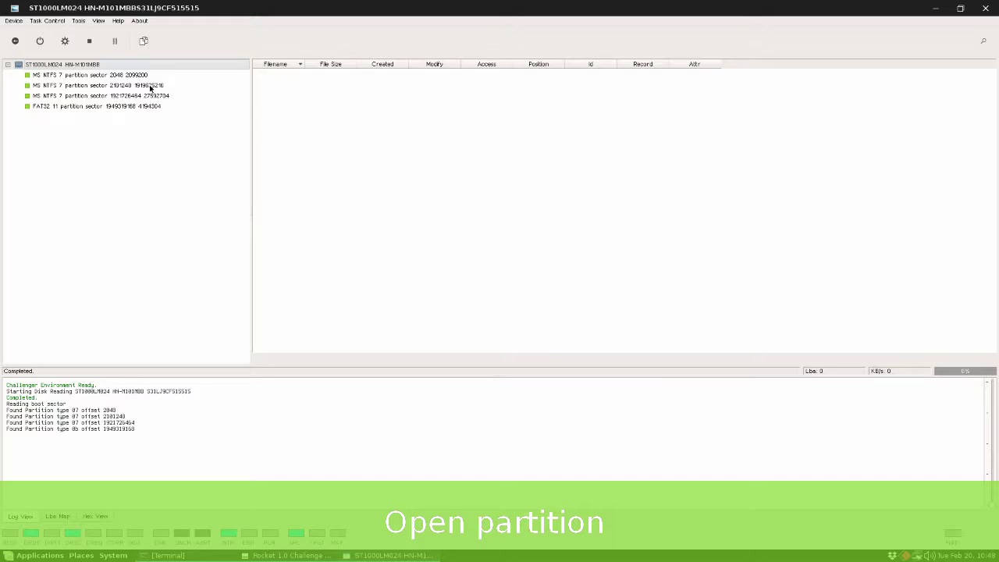
double_click(151, 86)
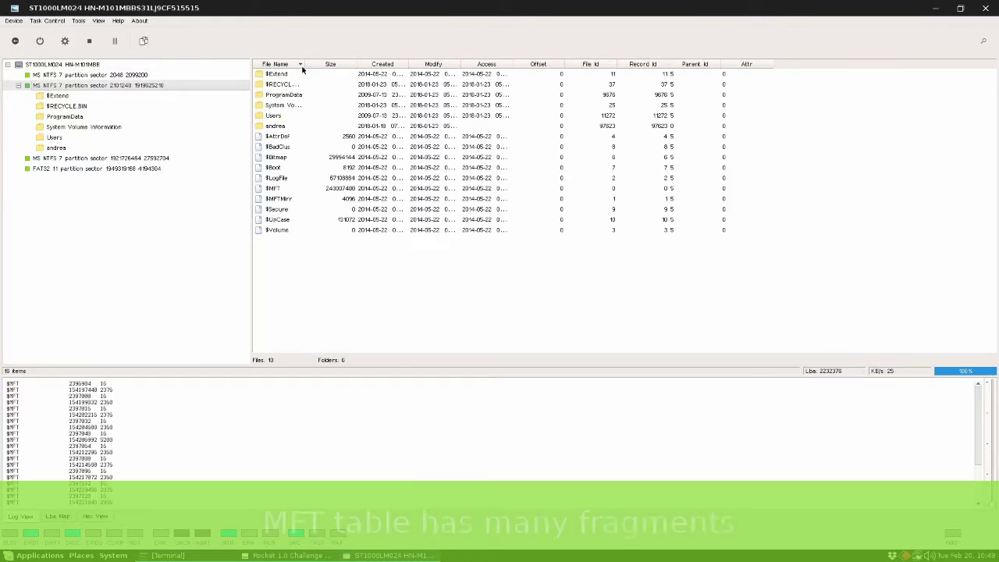
drag(306, 65, 403, 74)
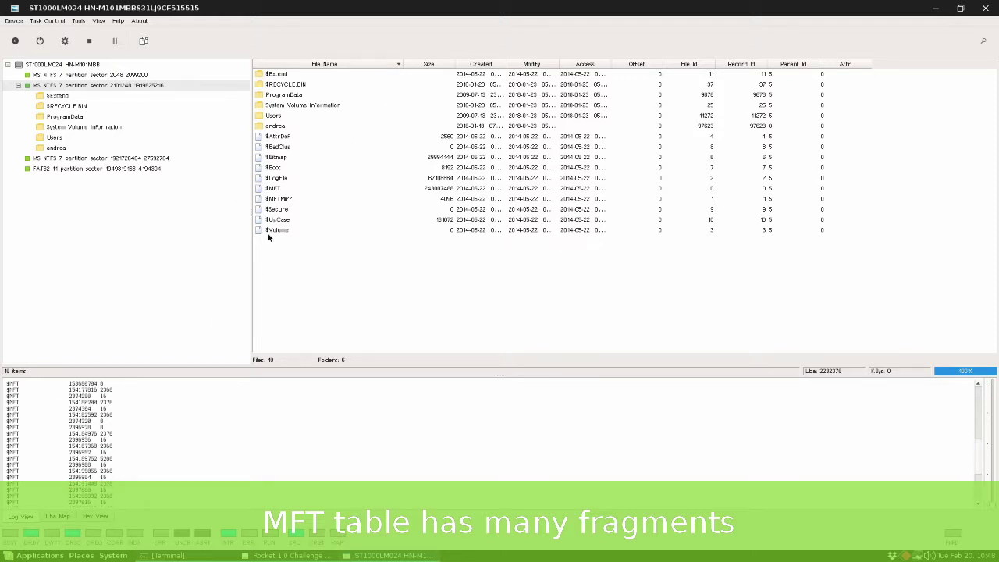
Run a file consistency check on $MFT, watch it in an enlarged LBA map, and stop it
right_click(284, 189)
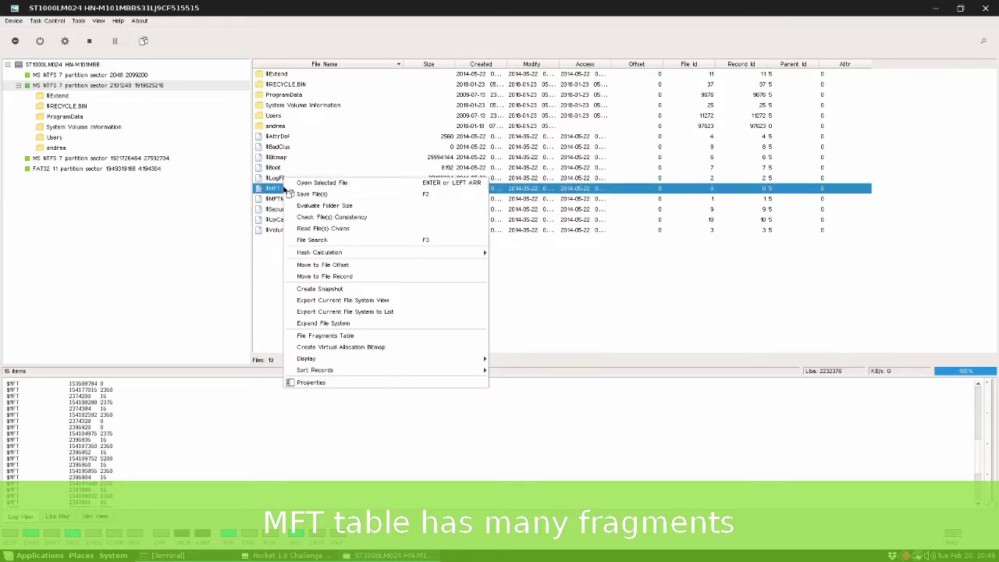
click(331, 217)
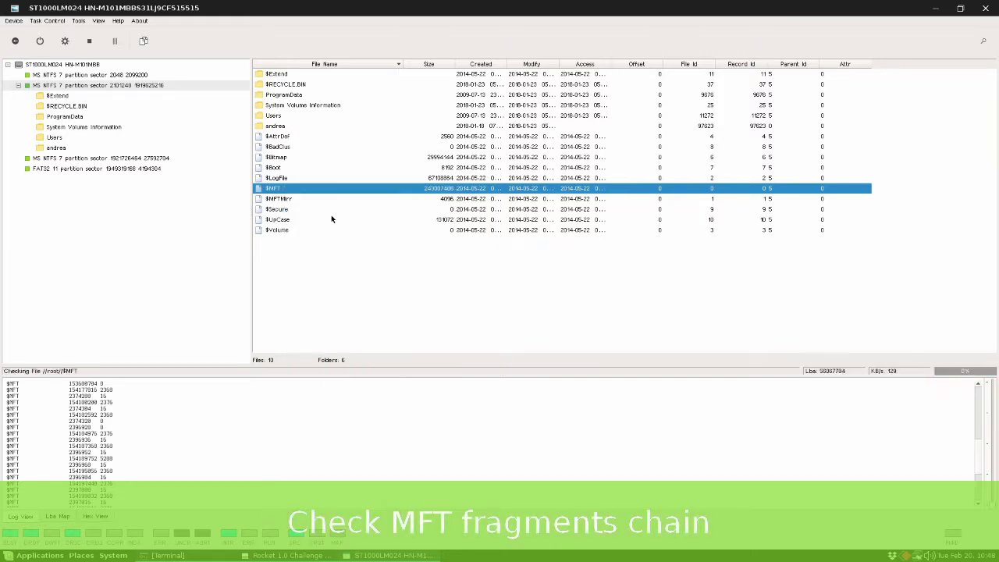
click(57, 517)
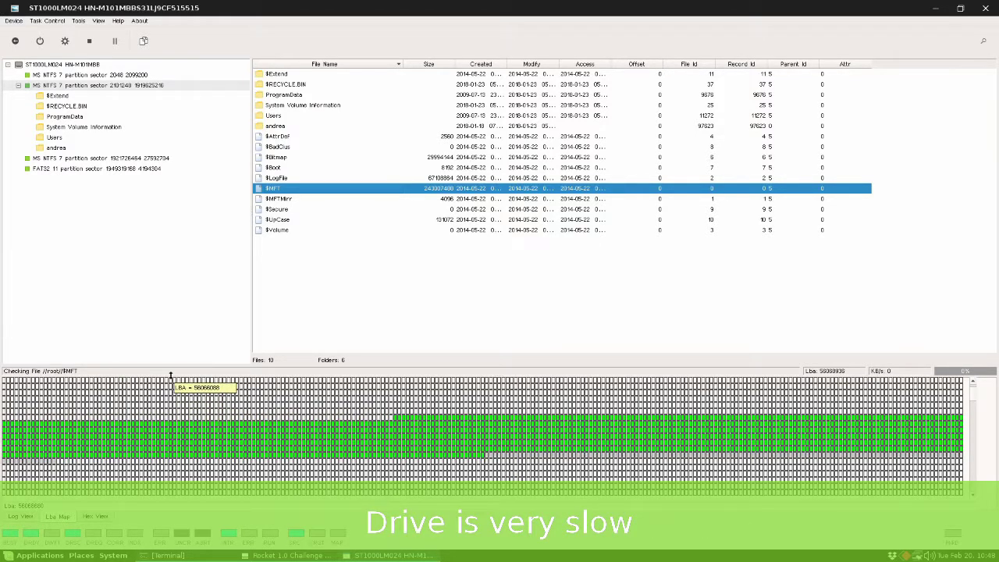
drag(198, 365, 226, 254)
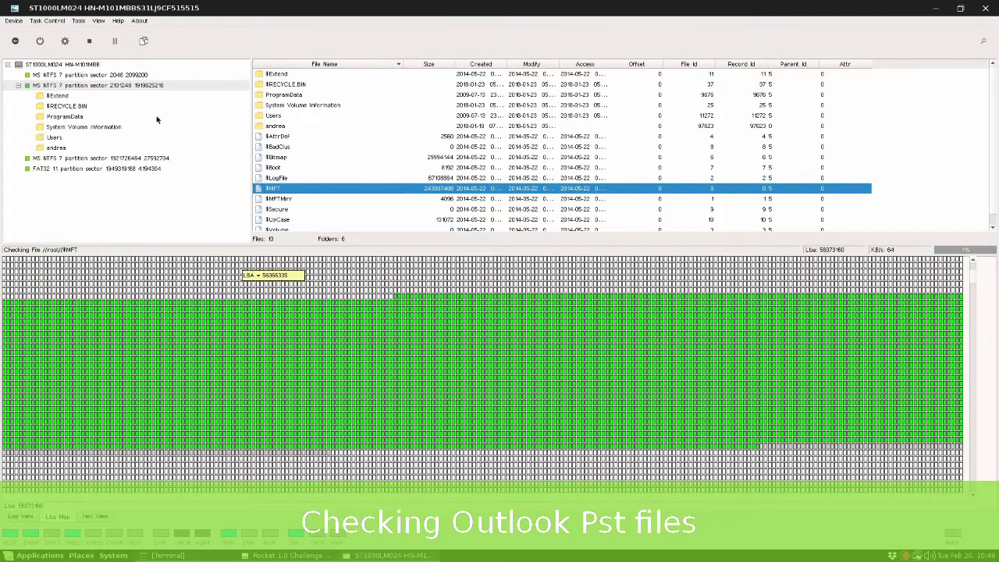
click(89, 40)
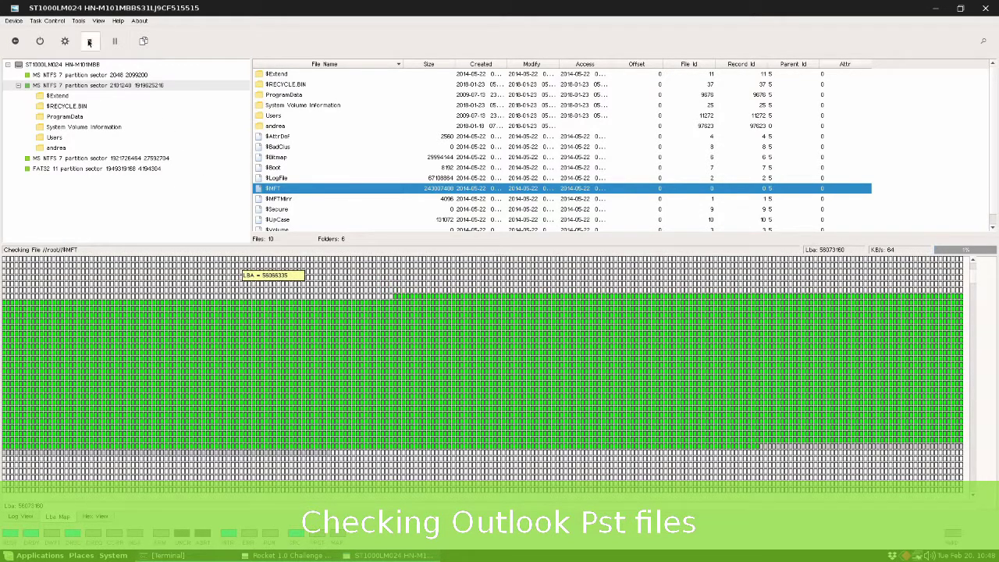
Open the user's profile folder inside the Users folder
double_click(268, 115)
double_click(262, 75)
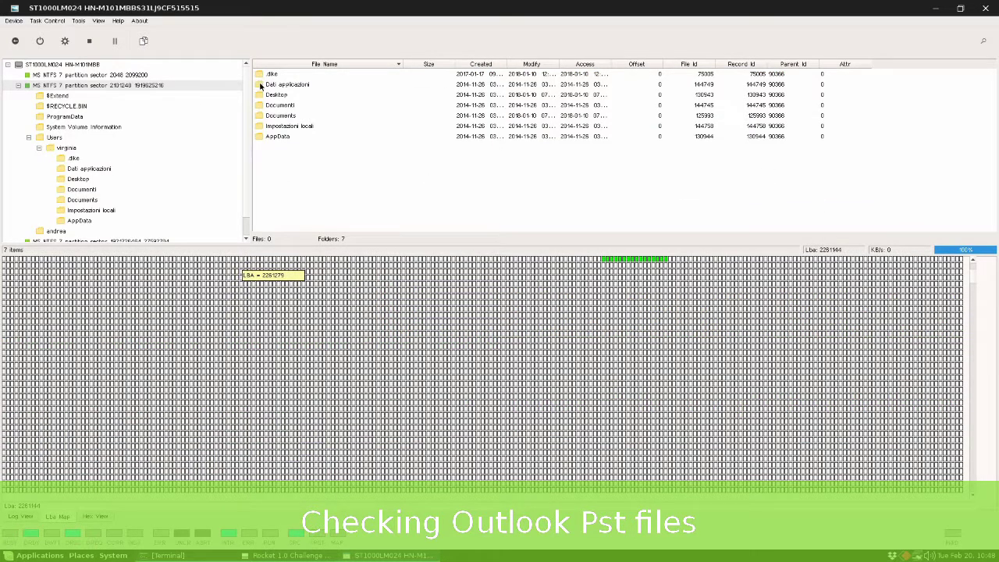
double_click(261, 84)
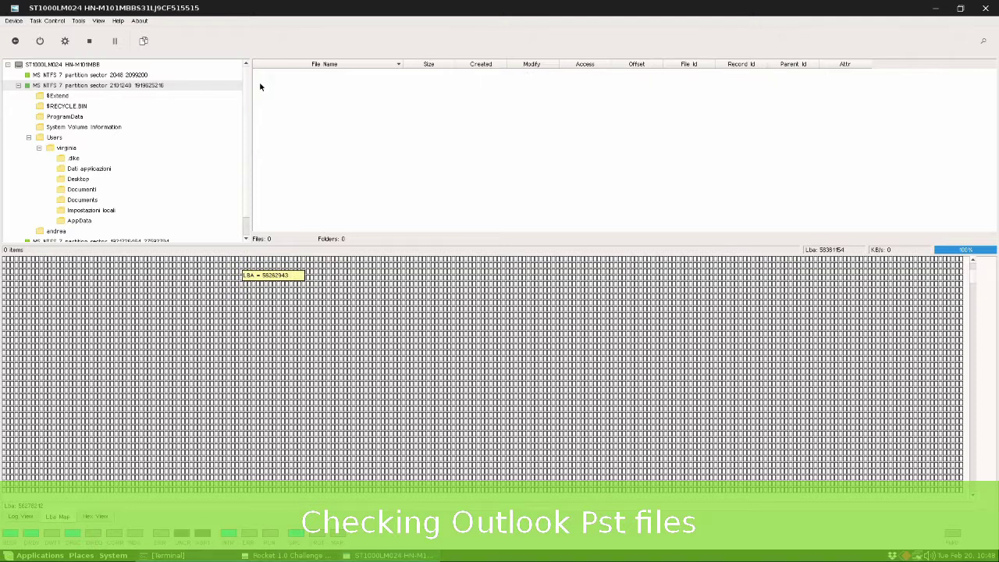
click(91, 170)
right_click(91, 170)
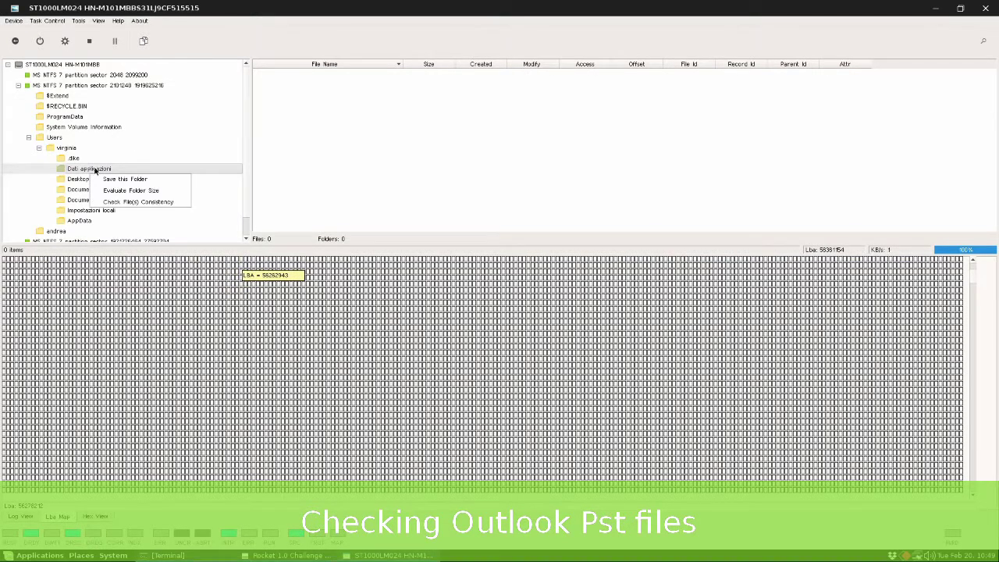
click(79, 152)
click(78, 152)
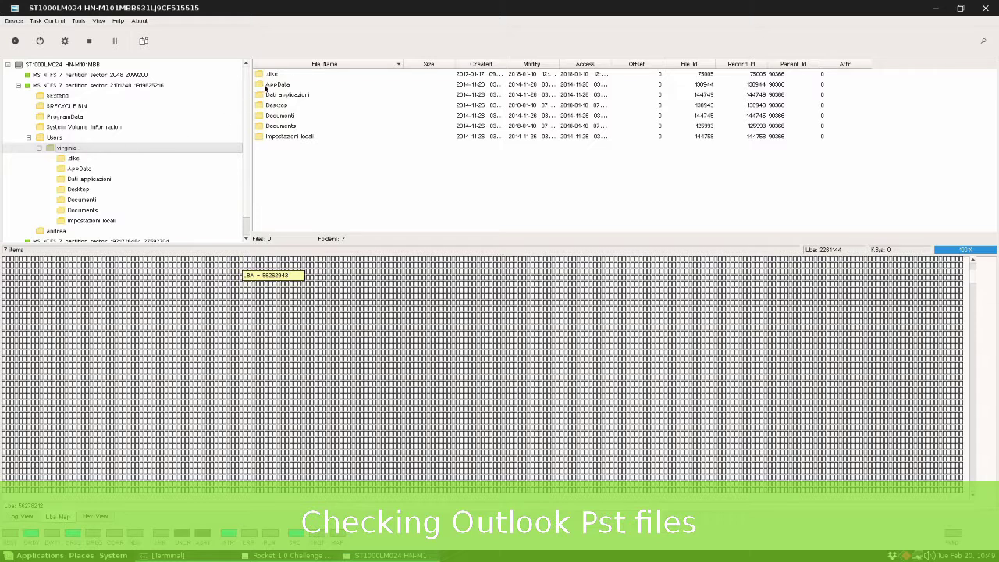
Open the Archivio VRDM folder under AppData, Local, Microsoft, Outlook in the user's profile
double_click(269, 86)
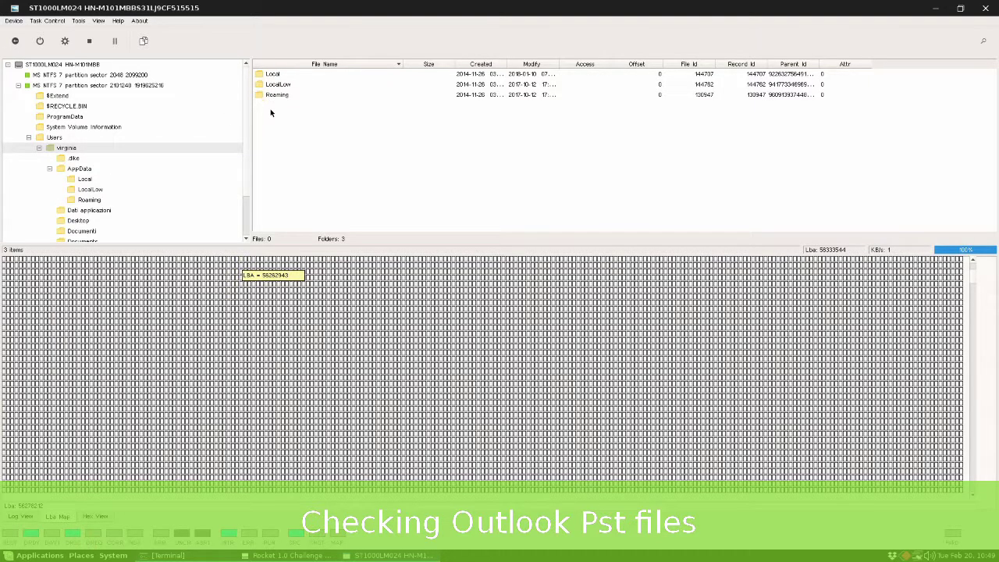
double_click(285, 74)
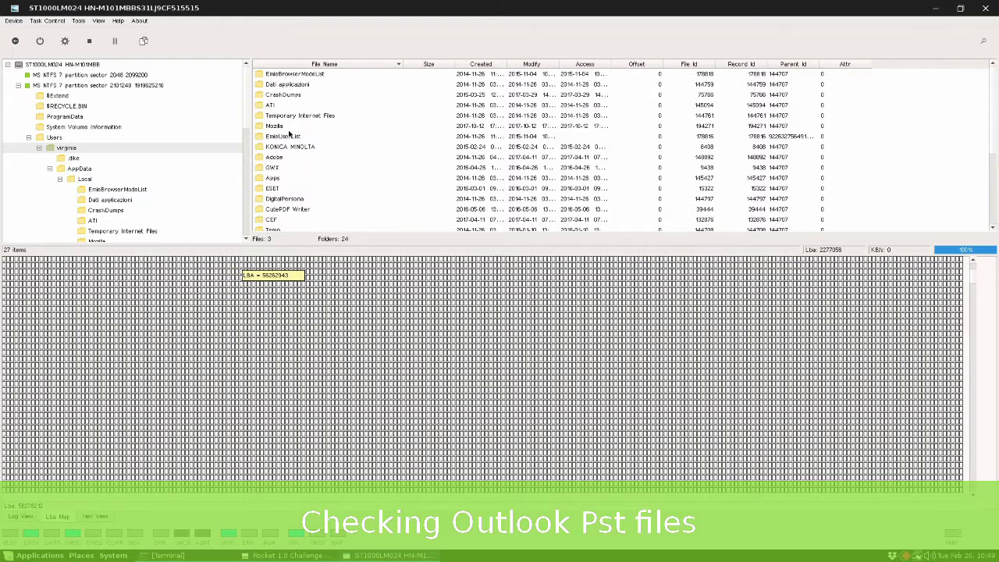
scroll(288, 135, down, 2)
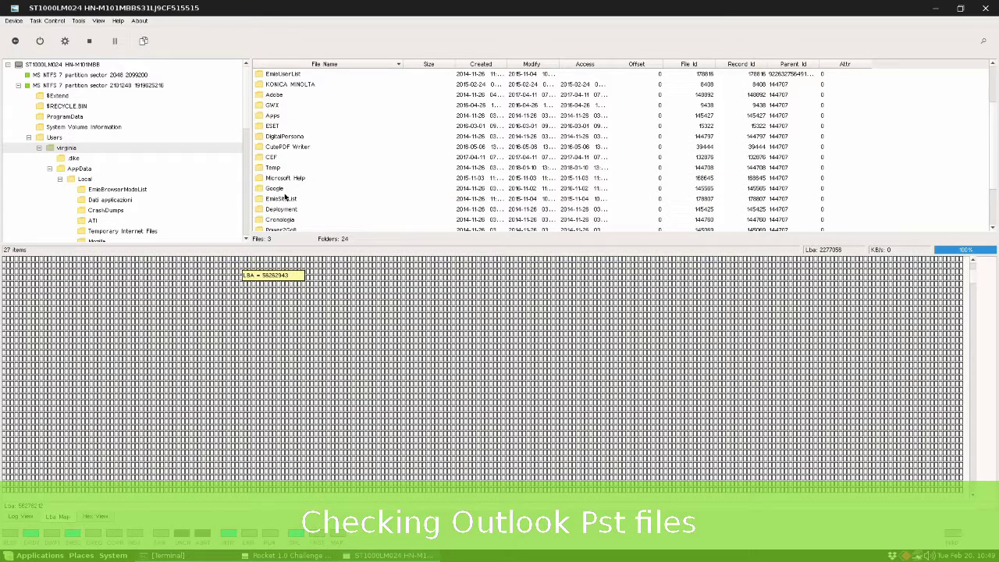
scroll(285, 196, down, 1)
double_click(289, 184)
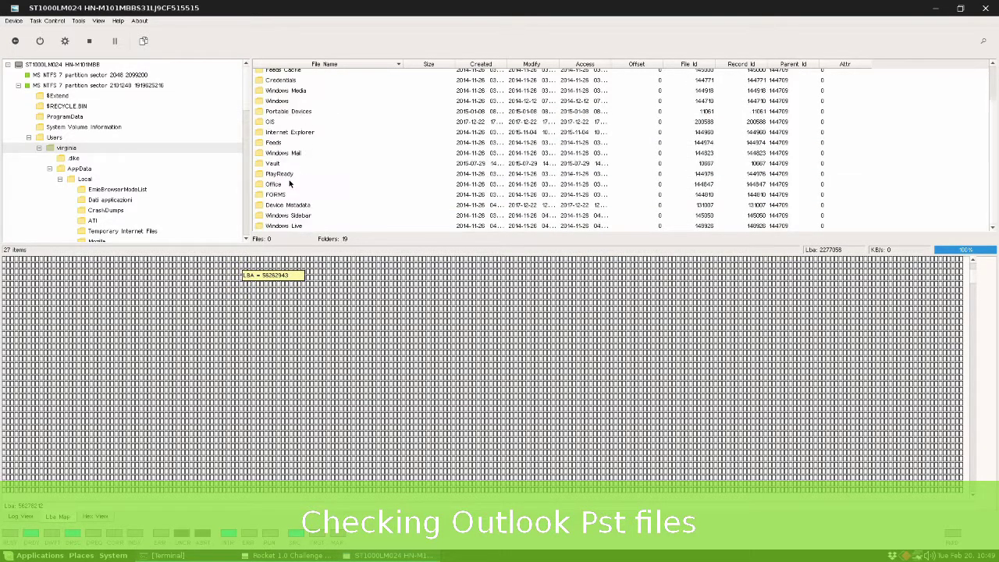
scroll(294, 142, up, 1)
double_click(290, 84)
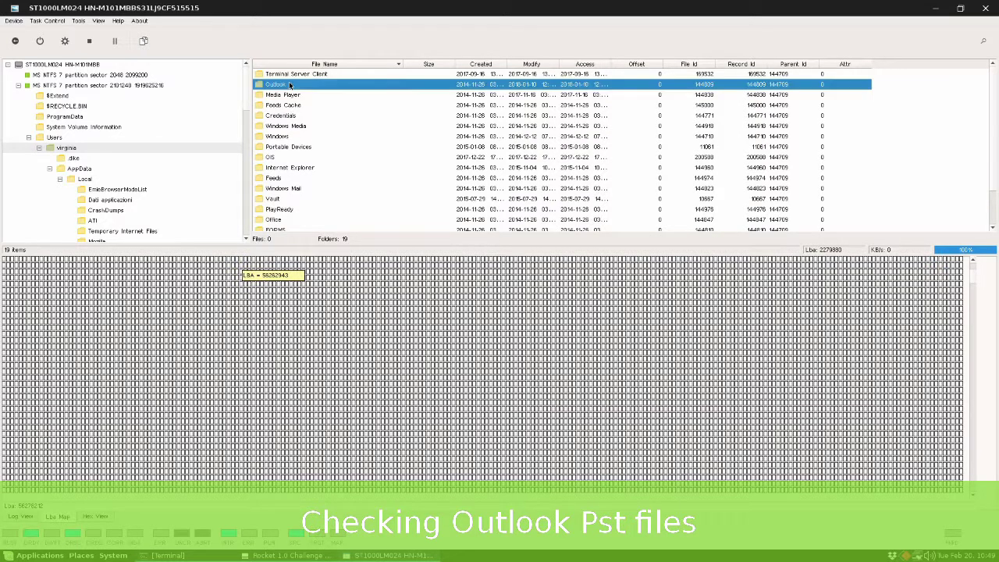
double_click(293, 73)
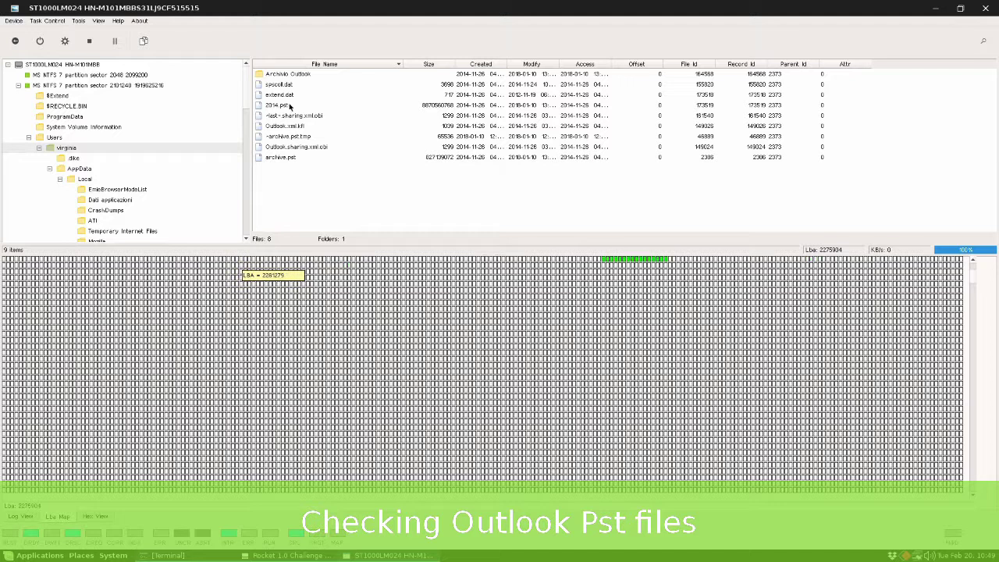
Run a file consistency check on the Archivio Outlook folder and display its log
right_click(287, 75)
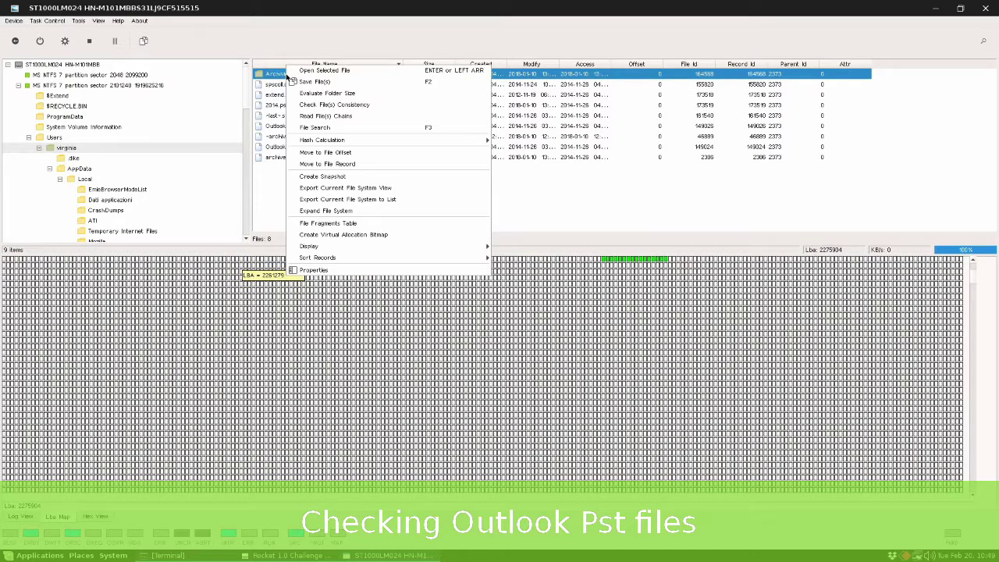
click(322, 104)
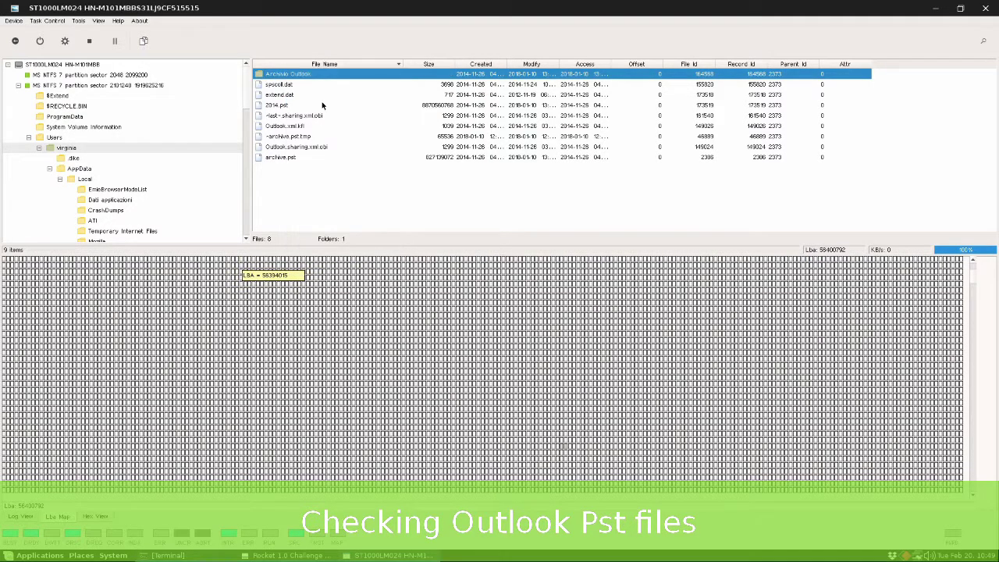
click(23, 516)
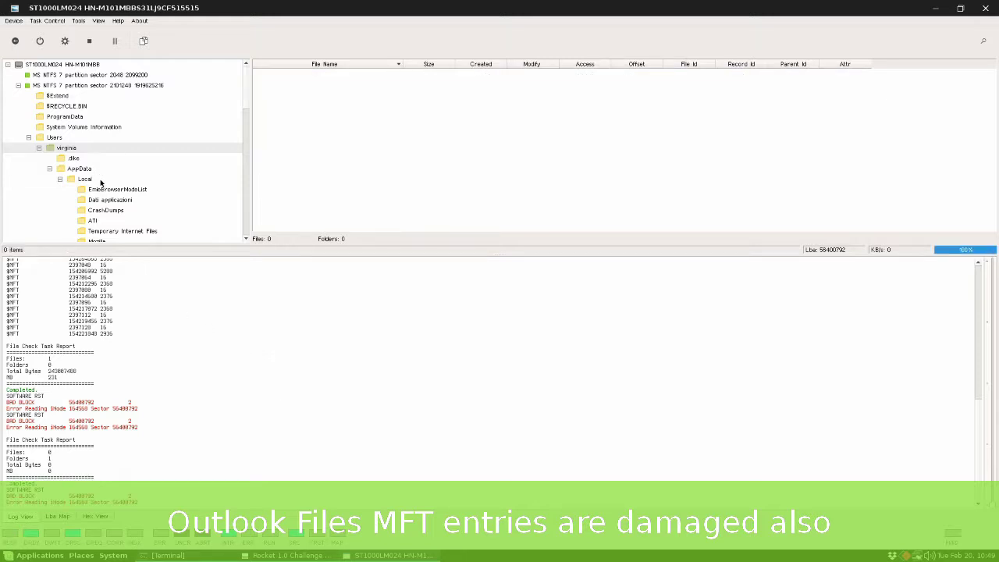
Return to the Archivio VRDM folder and examine the file fragments table of its Archivio Outlook subfolder
scroll(100, 183, down, 10)
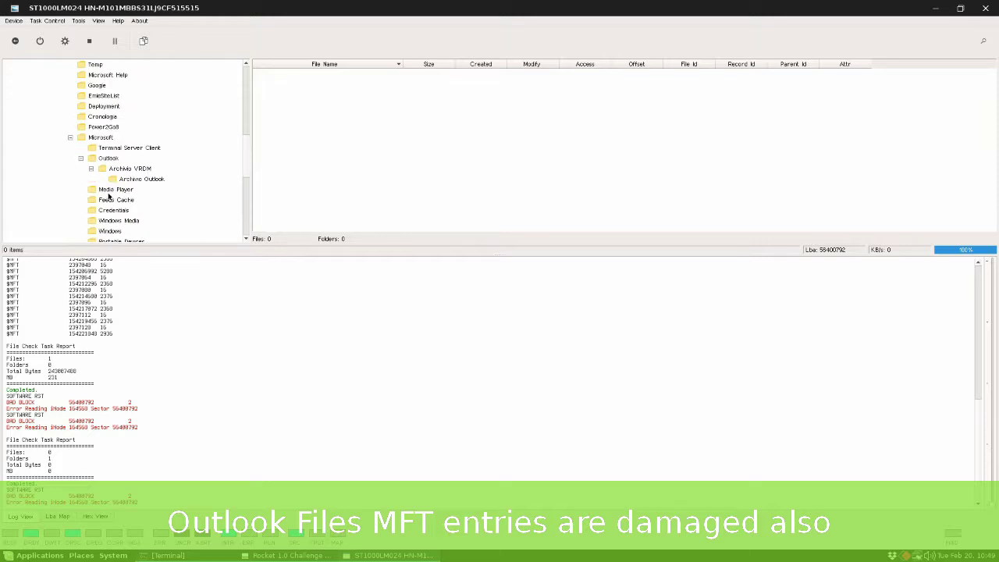
click(129, 180)
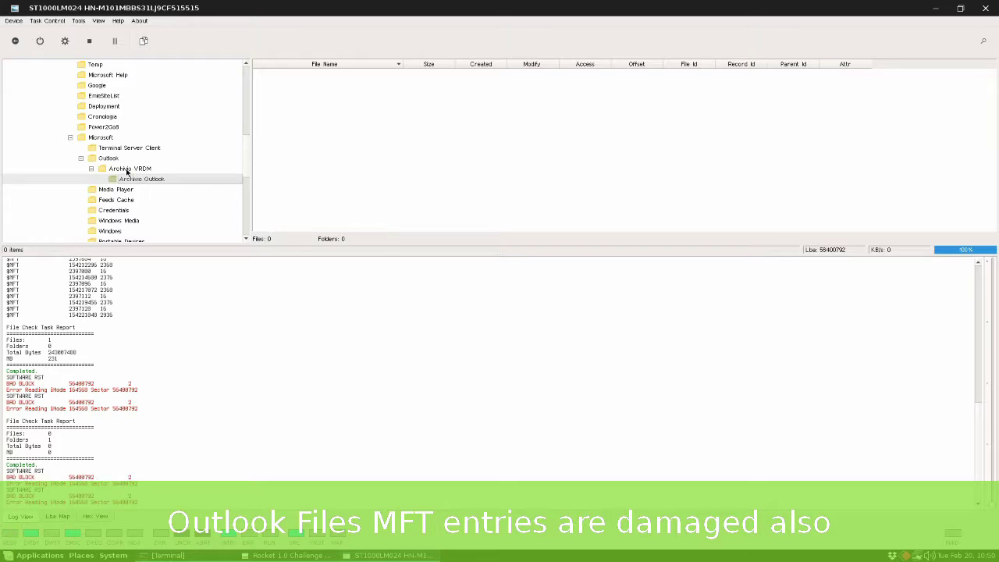
click(126, 170)
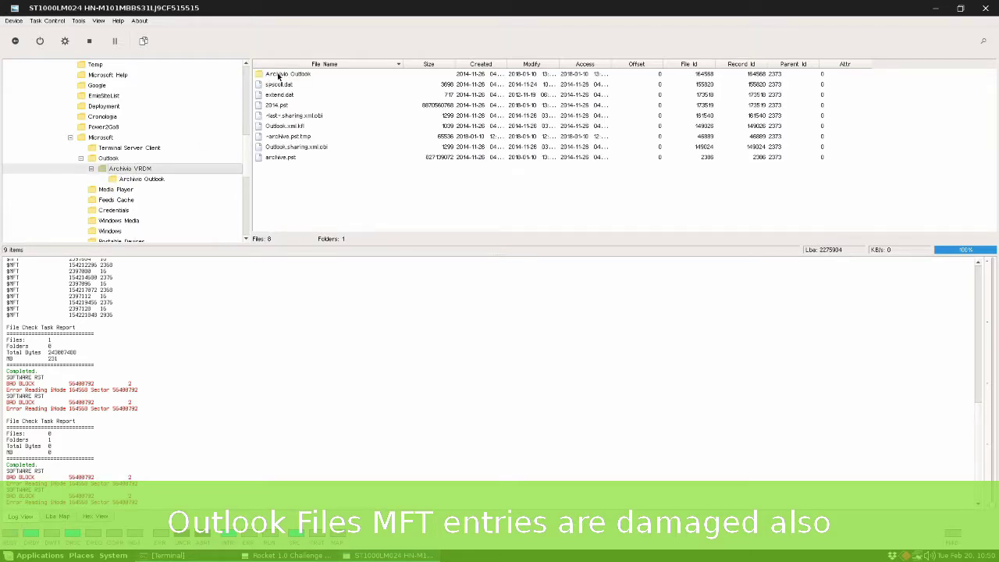
right_click(279, 76)
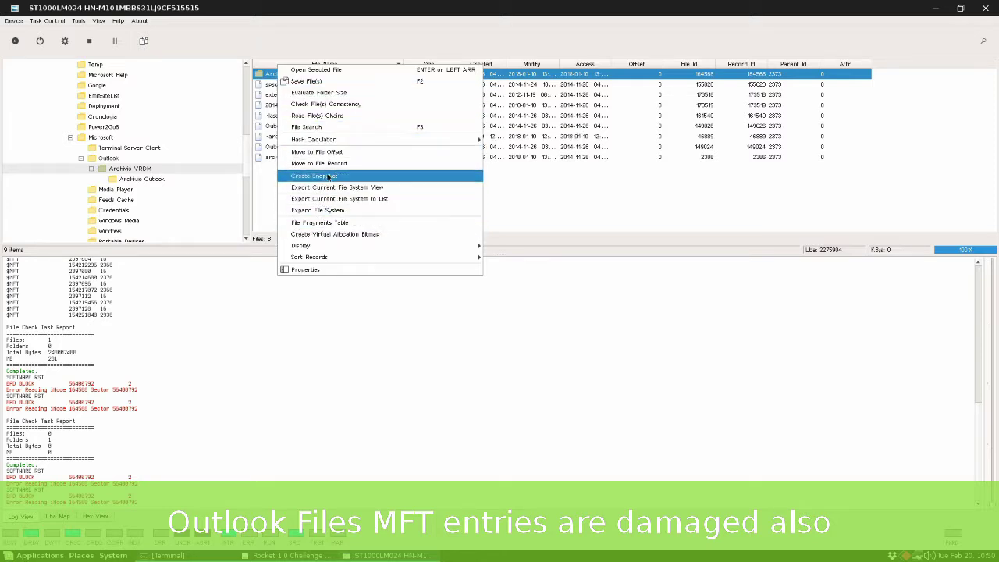
click(321, 224)
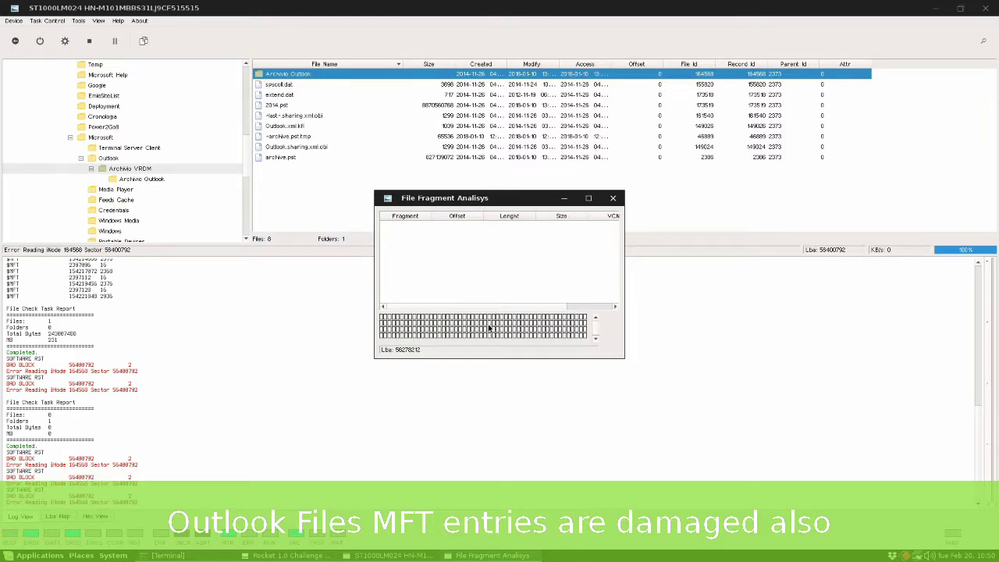
click(613, 197)
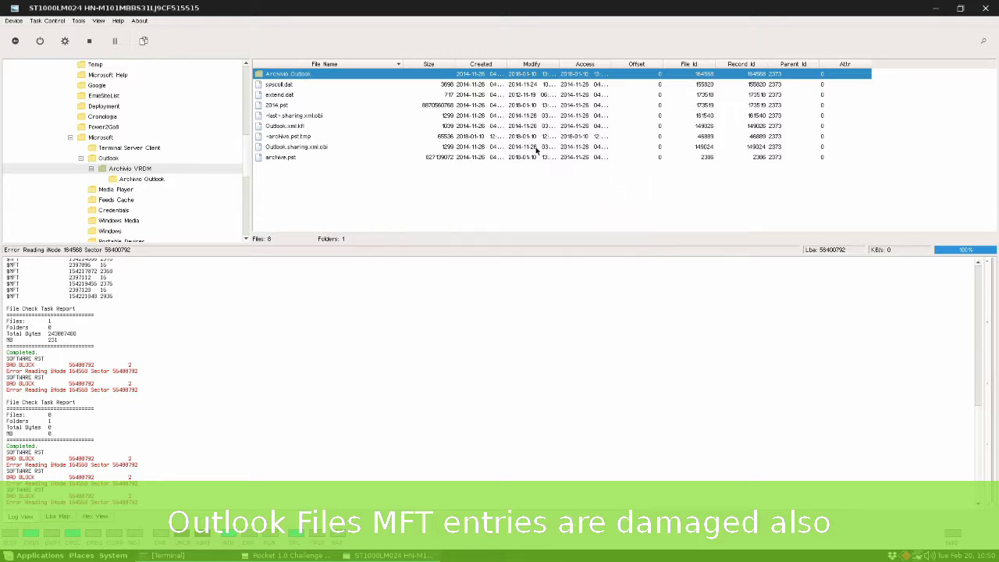
Run a file consistency check on 2014.pst in the Archivio VRDM folder
right_click(289, 104)
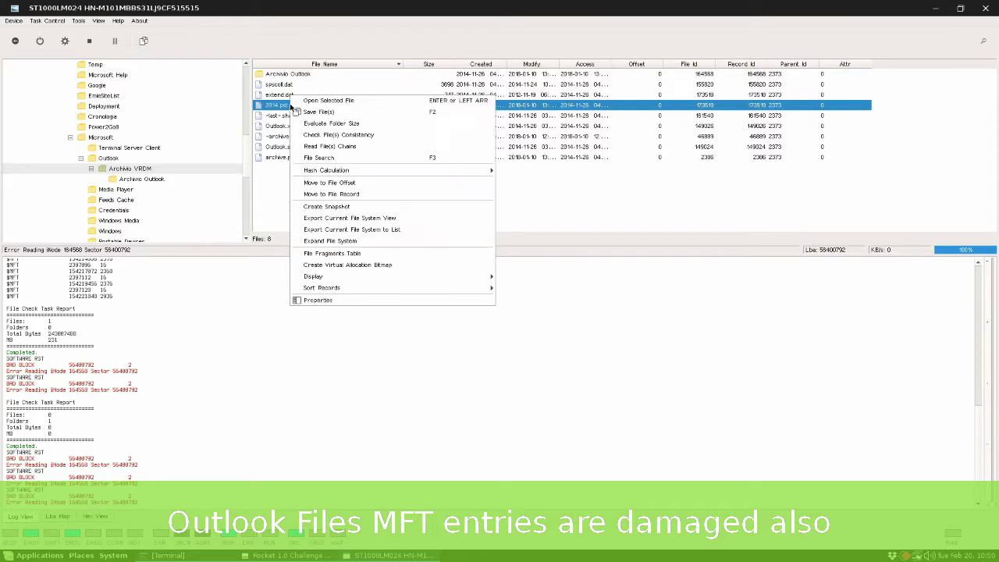
click(344, 135)
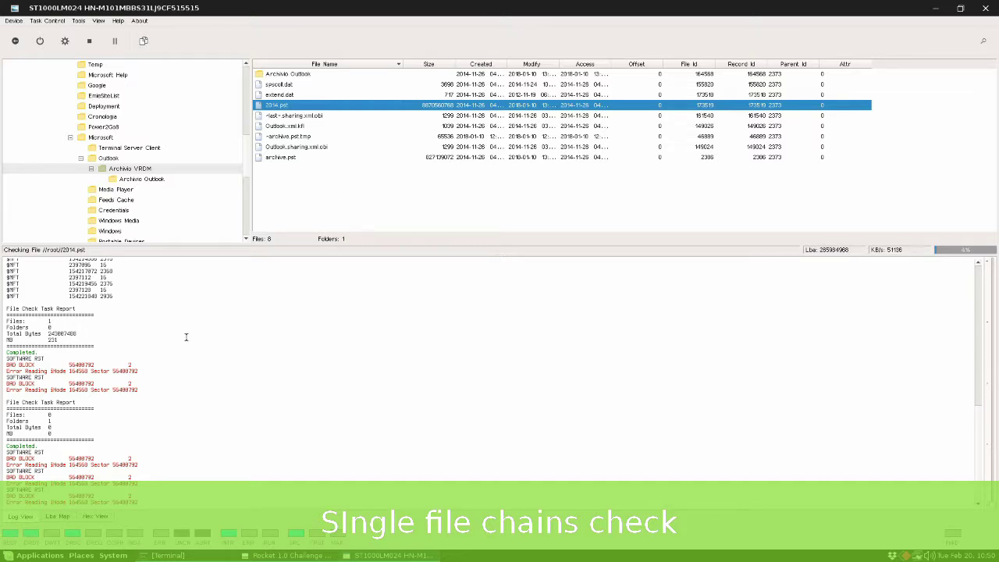
Examine the LBA map and the log of the 2014.pst consistency check
click(57, 516)
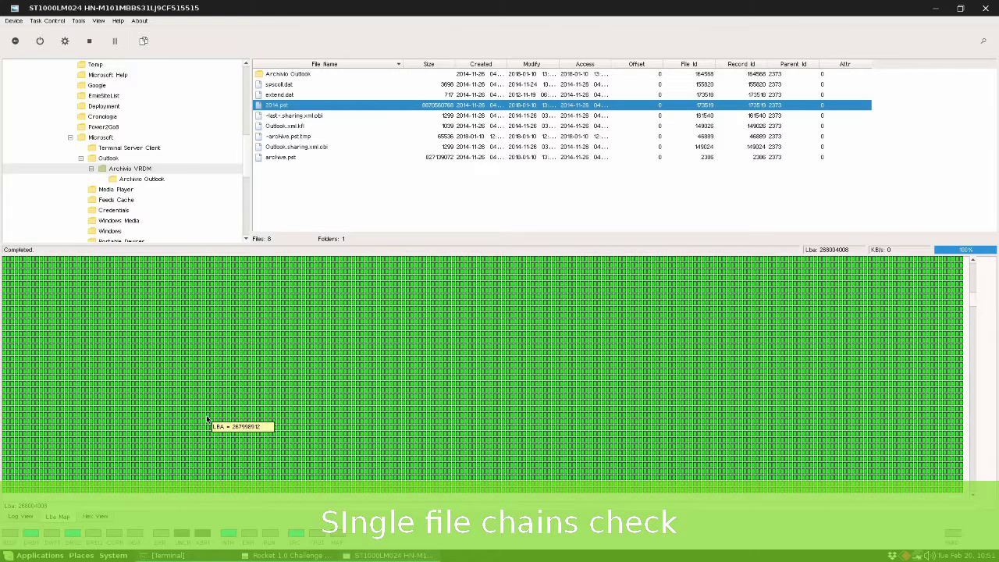
click(21, 517)
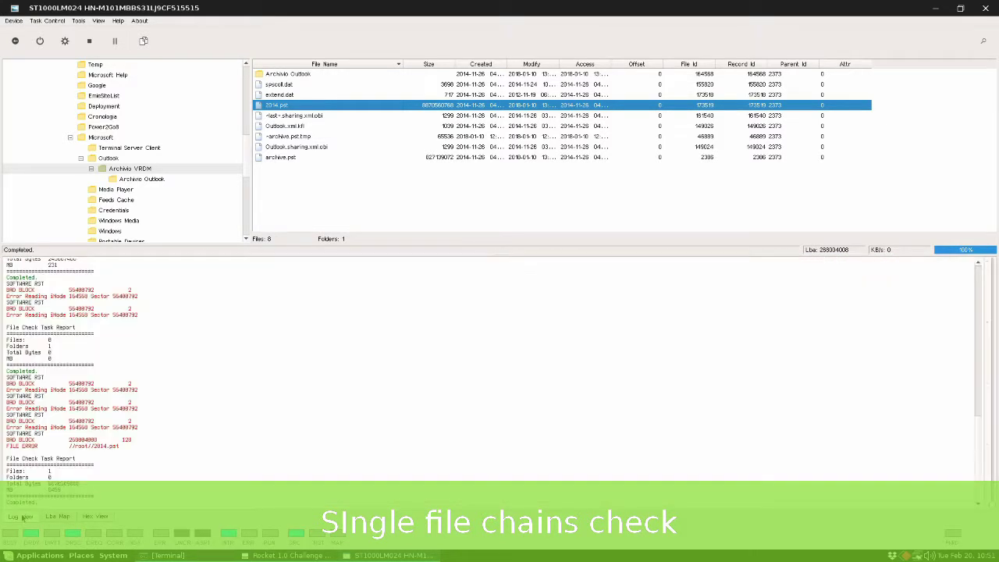
click(57, 517)
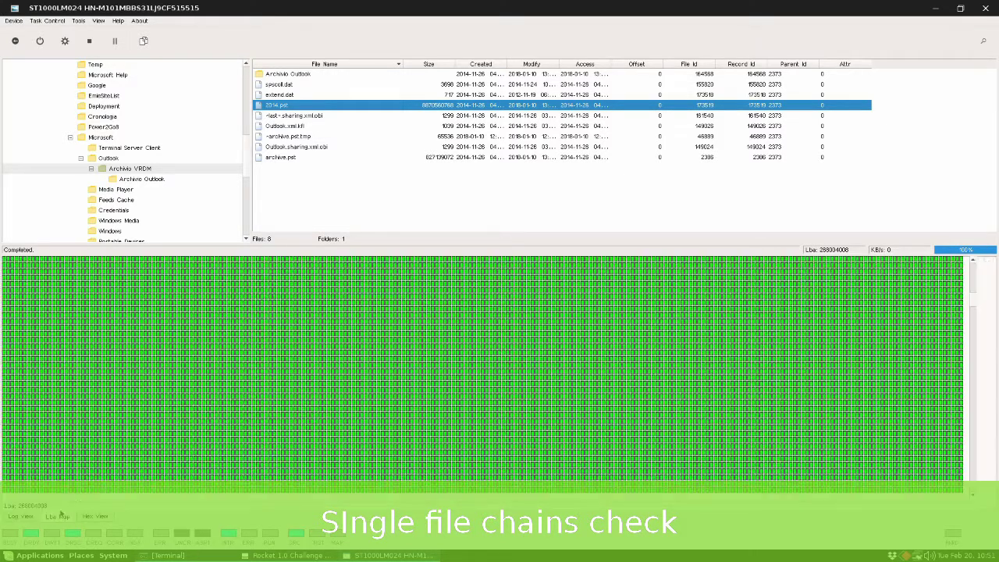
Read the file chains of 2014.pst including damaged blocks, check the log, and follow the read on the main window's LBA map
right_click(283, 106)
click(316, 145)
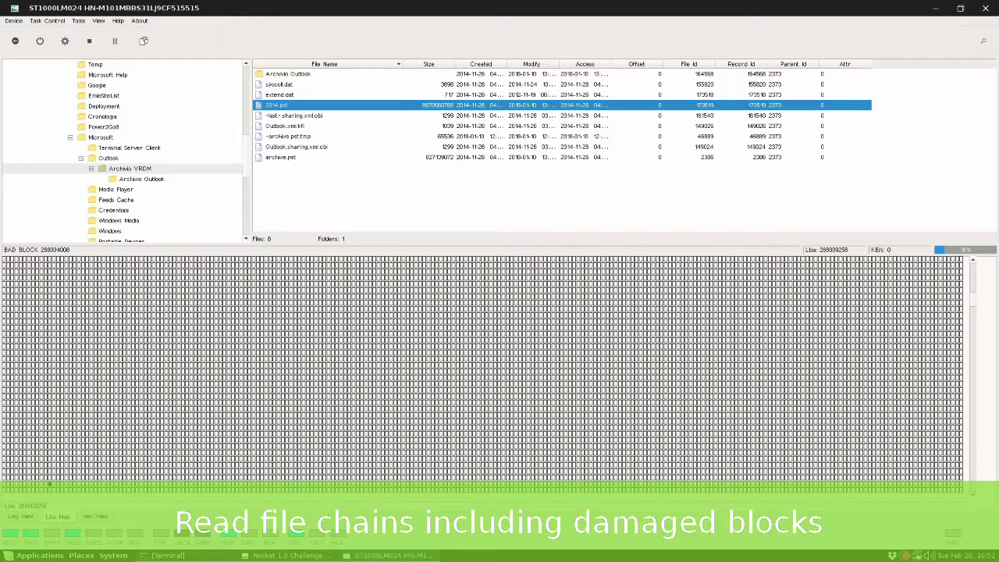
click(35, 517)
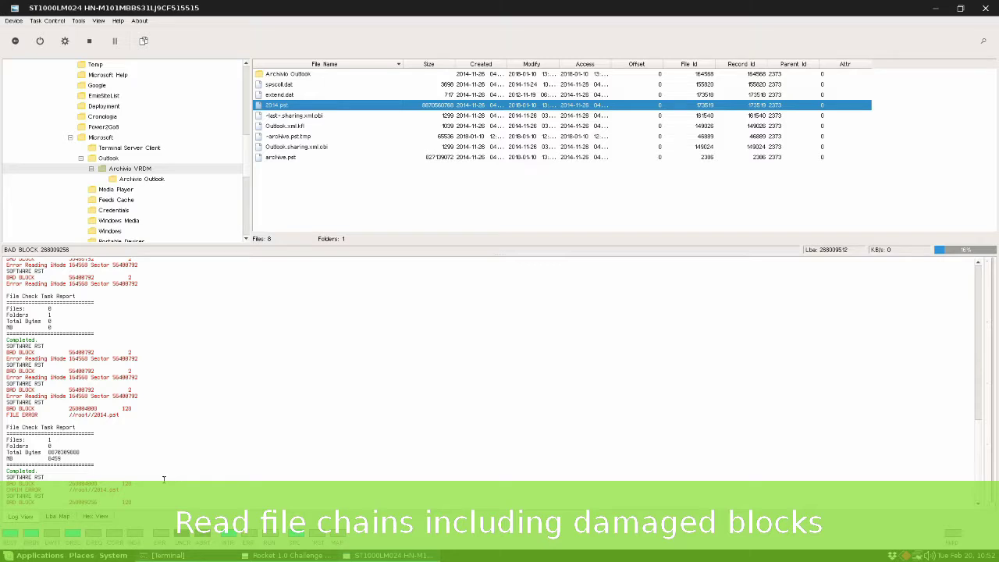
click(15, 41)
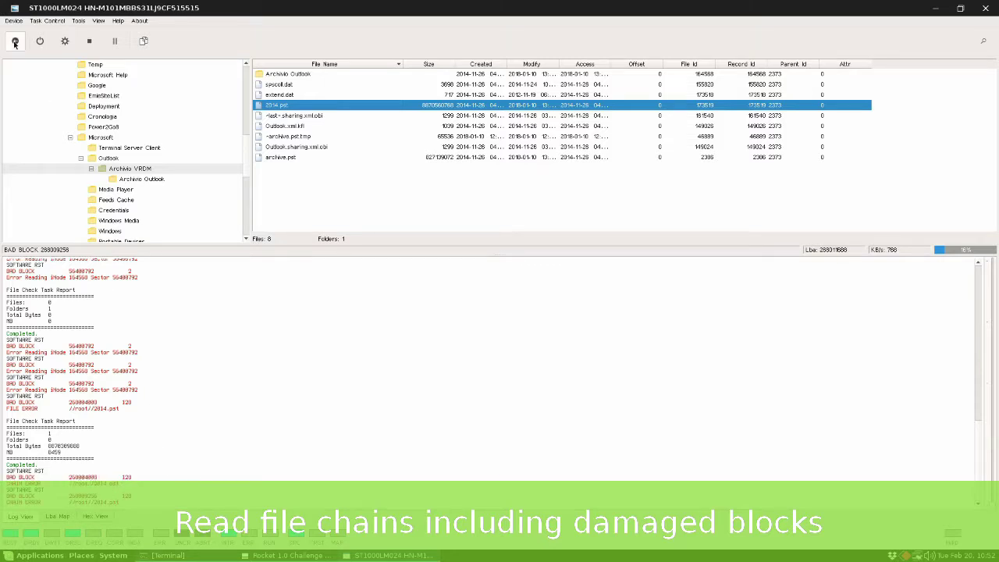
click(68, 508)
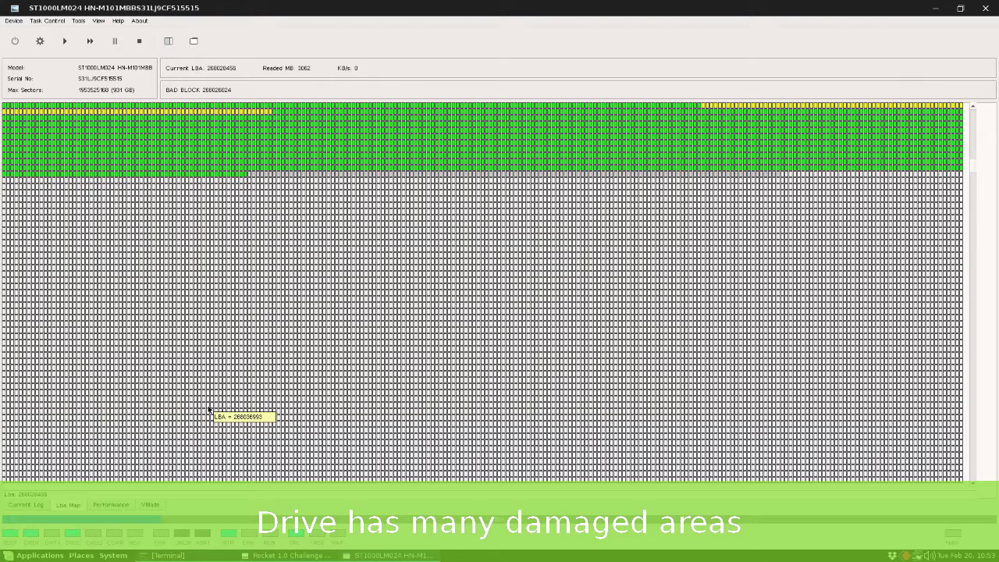
Enable Retry single sectors in the error-handling options and save them
click(41, 44)
click(409, 173)
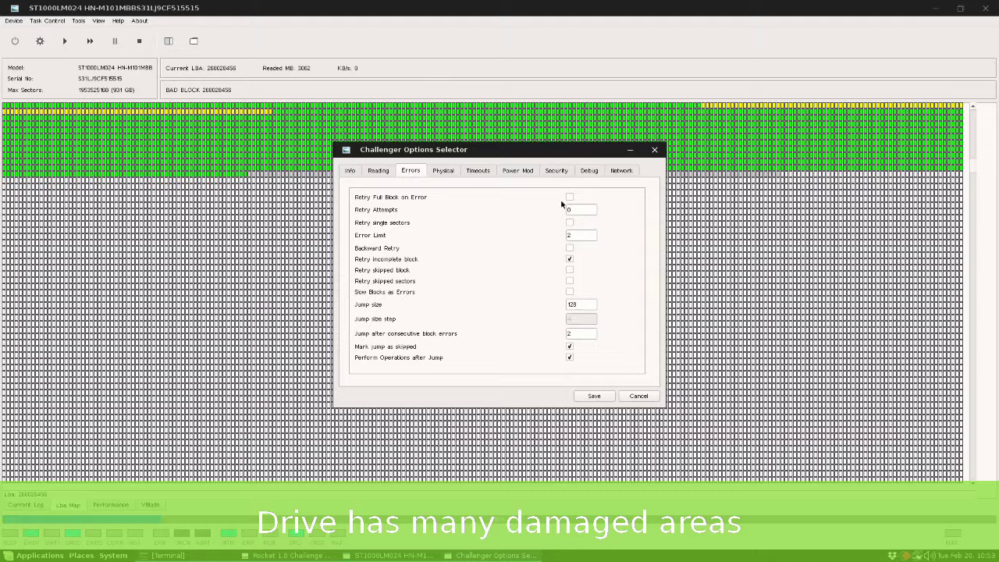
click(570, 222)
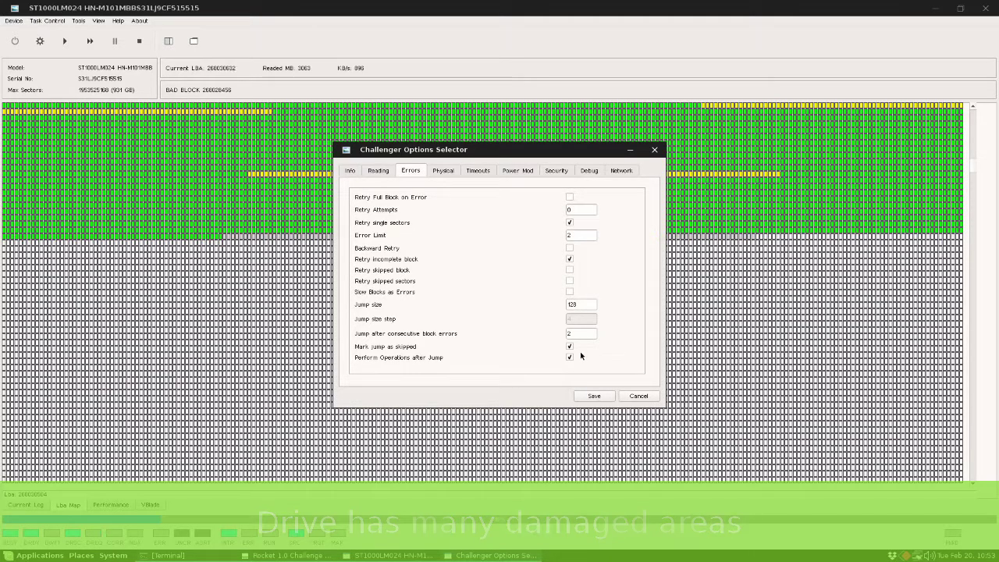
click(593, 395)
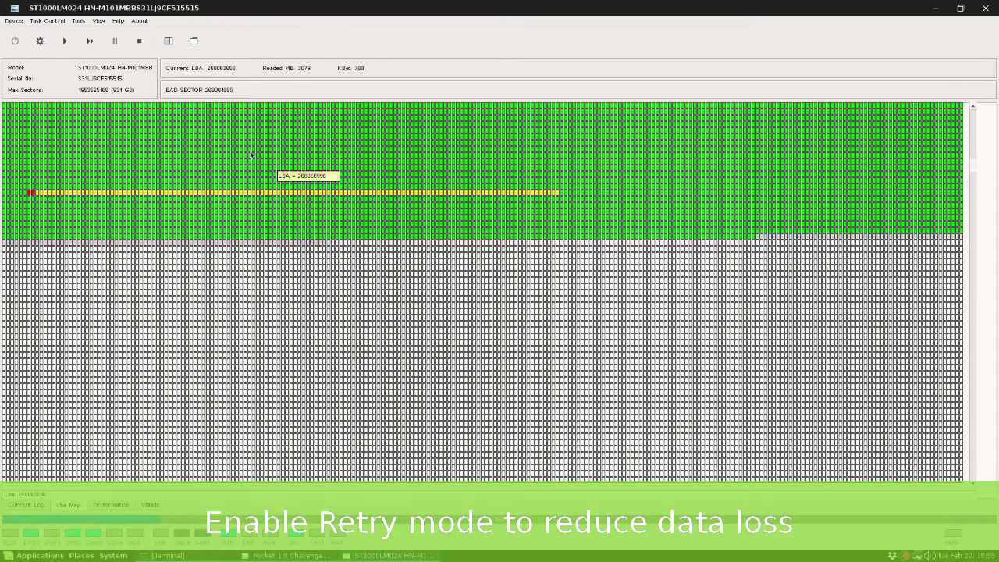
Enable Backward Retry in the error-handling options and save them
click(39, 43)
click(405, 172)
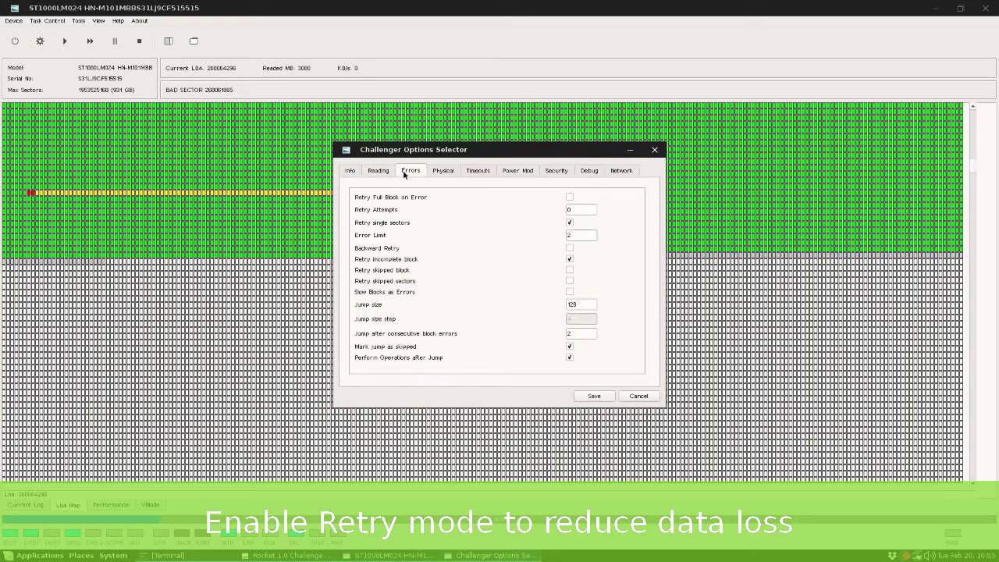
click(569, 247)
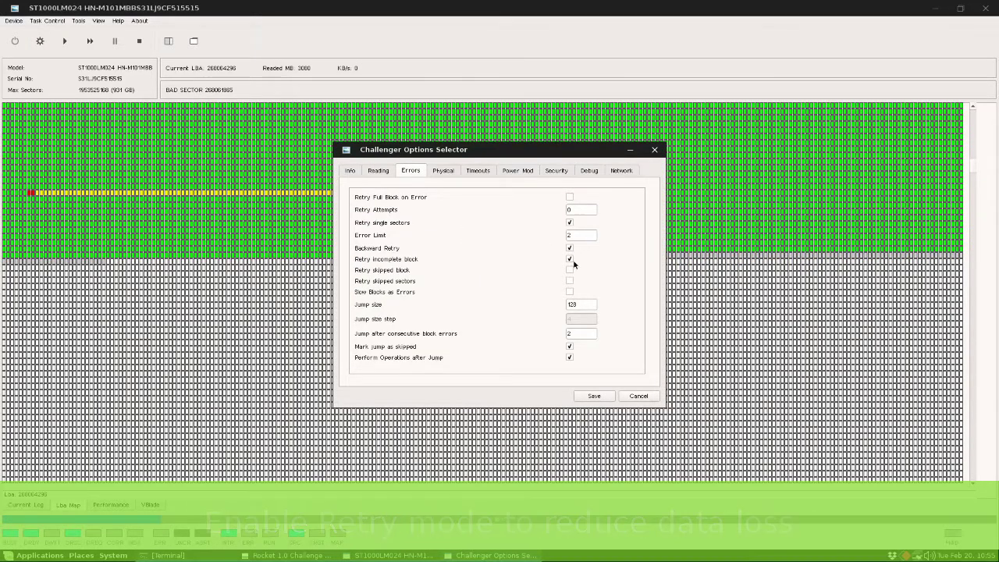
click(594, 396)
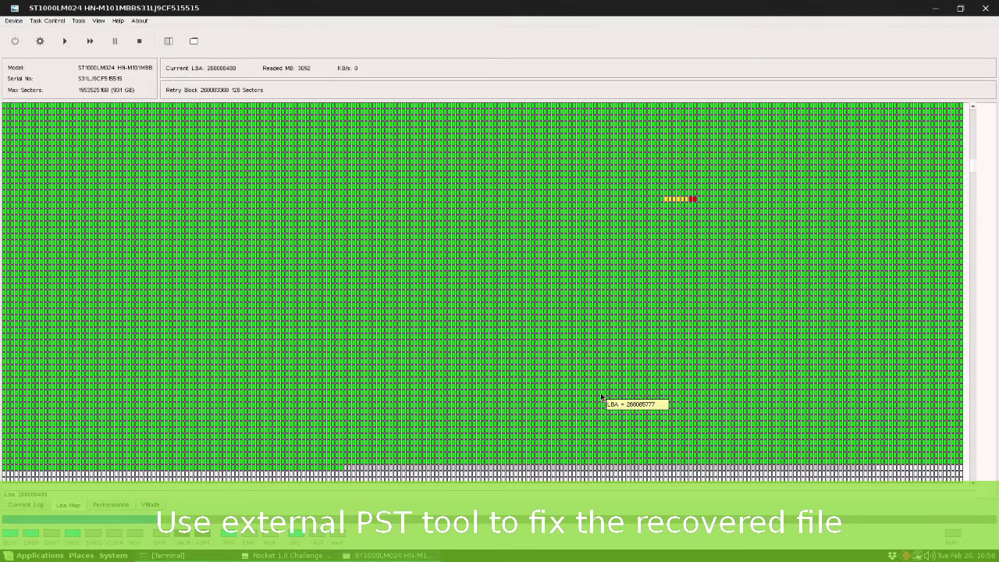
Examine the current log for bad blocks and chain errors in 2014.pst, and return to the LBA map
click(16, 504)
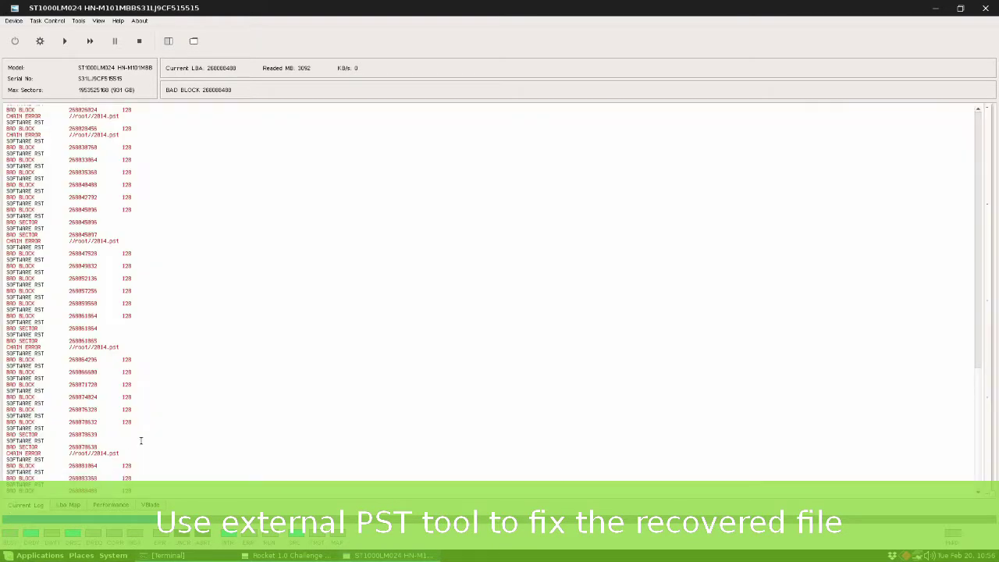
click(69, 505)
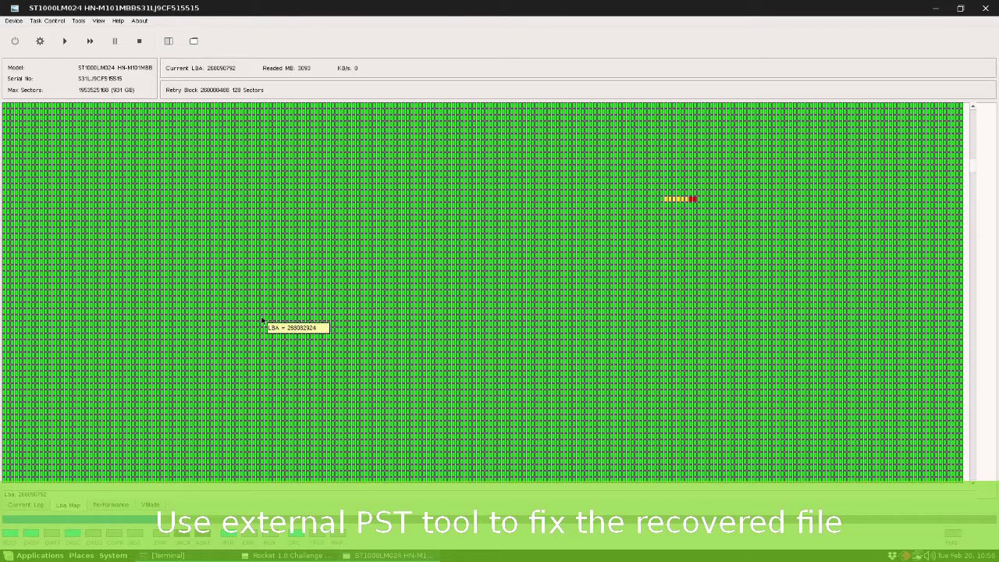